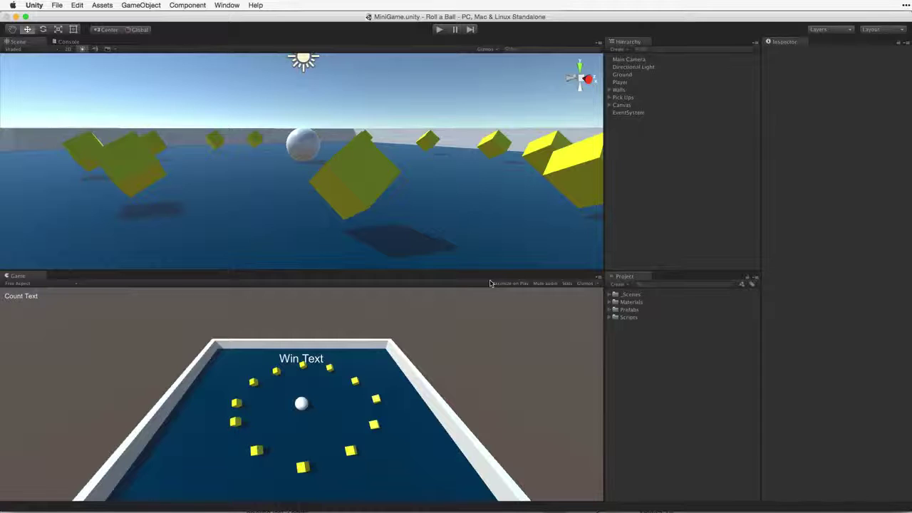
Save the MiniGame scene from the File menu, then bring the File menu back up.
left_click(56, 5)
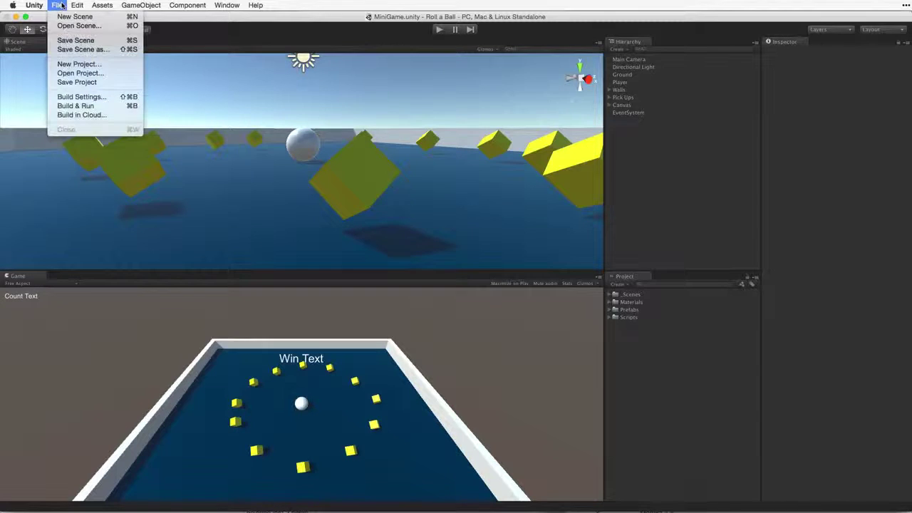
left_click(102, 43)
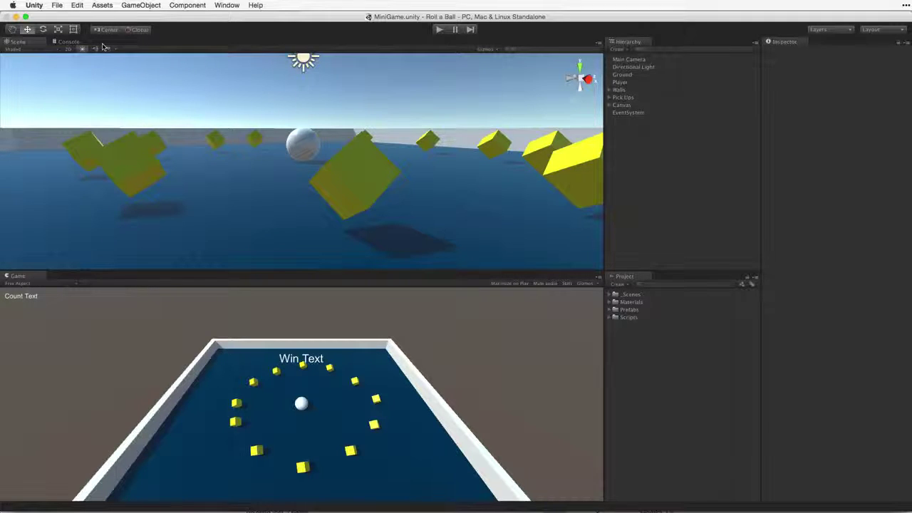
left_click(61, 5)
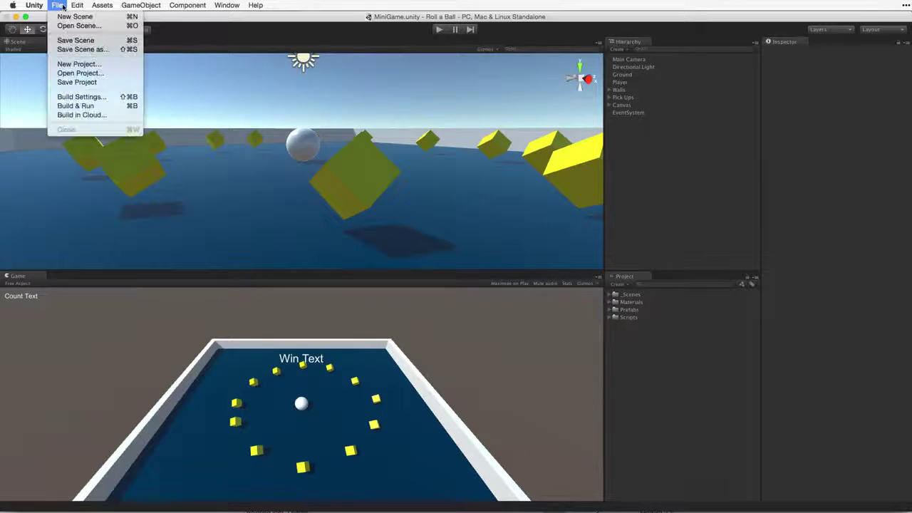
Open the Build Settings window from the File menu.
left_click(105, 98)
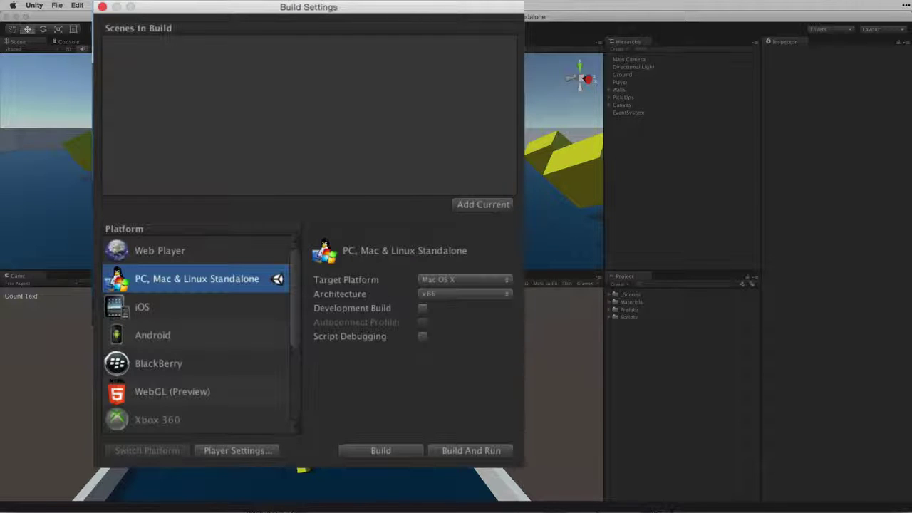
left_click(218, 311)
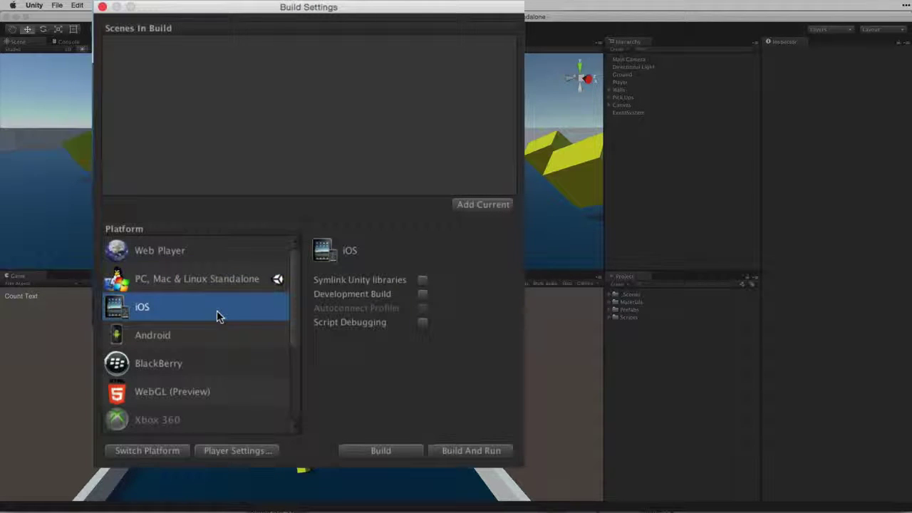
left_click(183, 454)
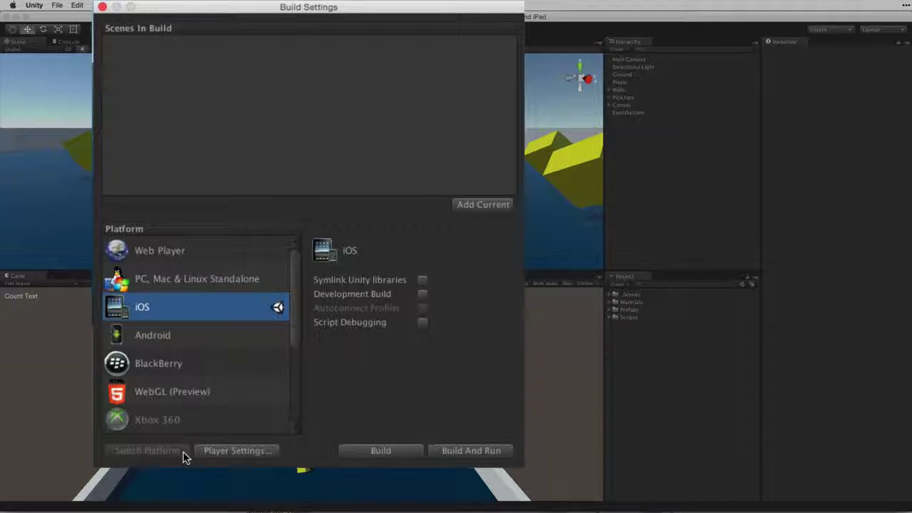
left_click(263, 278)
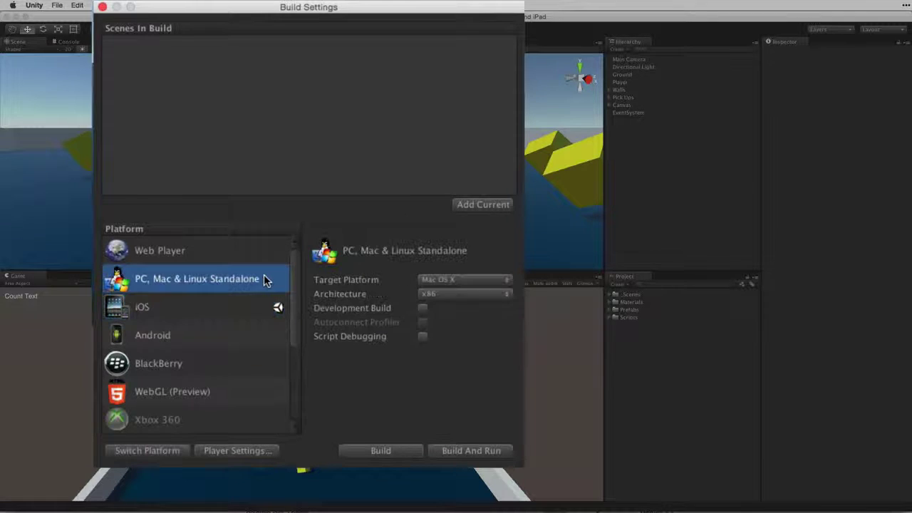
left_click(182, 451)
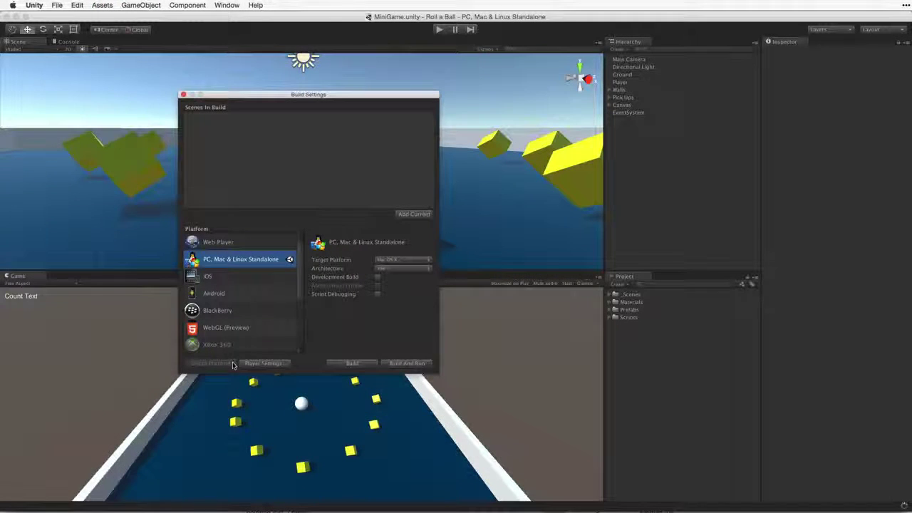
Expand _Scenes and drag MiniGame.unity into the Scenes In Build list.
left_click(616, 294)
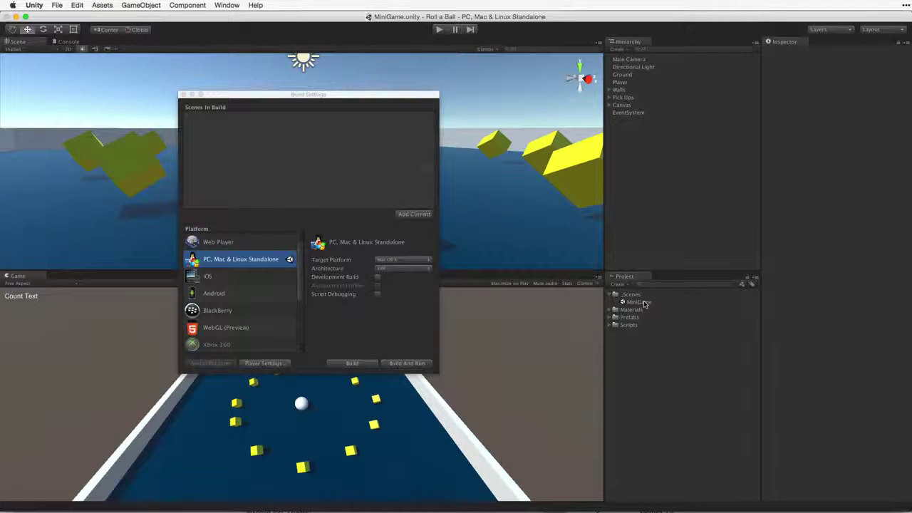
left_click_drag(639, 302, 366, 161)
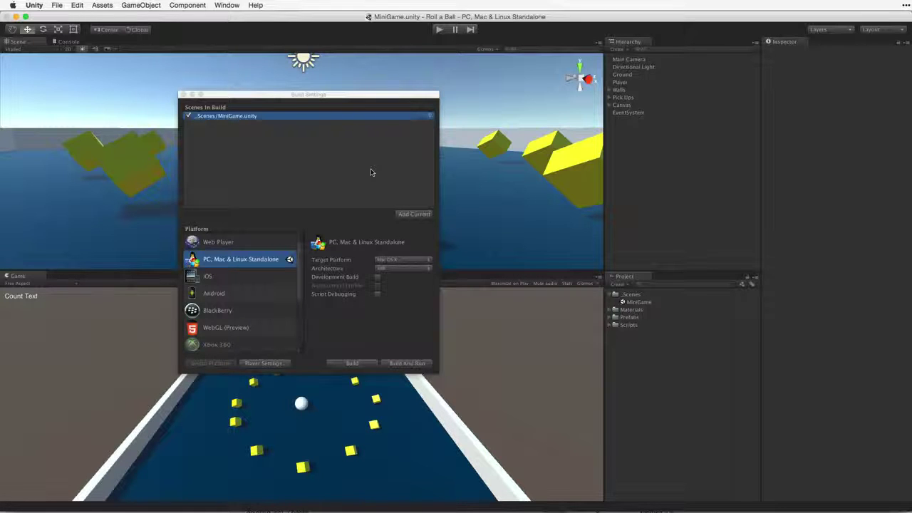
Start the build and create a new folder named Builds.
left_click(372, 365)
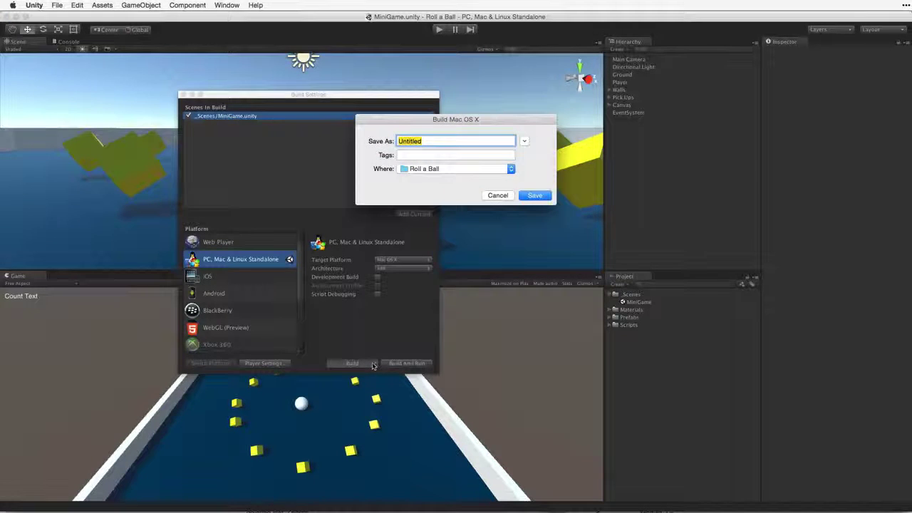
left_click(525, 141)
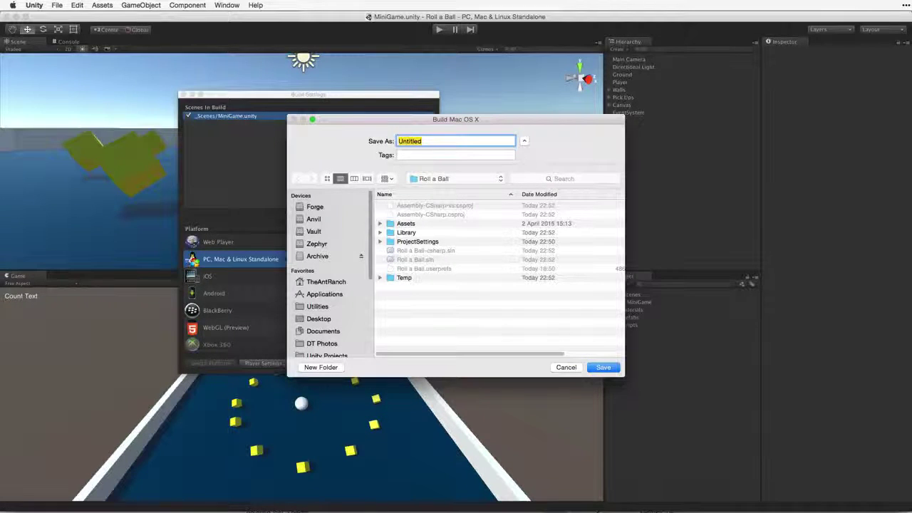
left_click(335, 367)
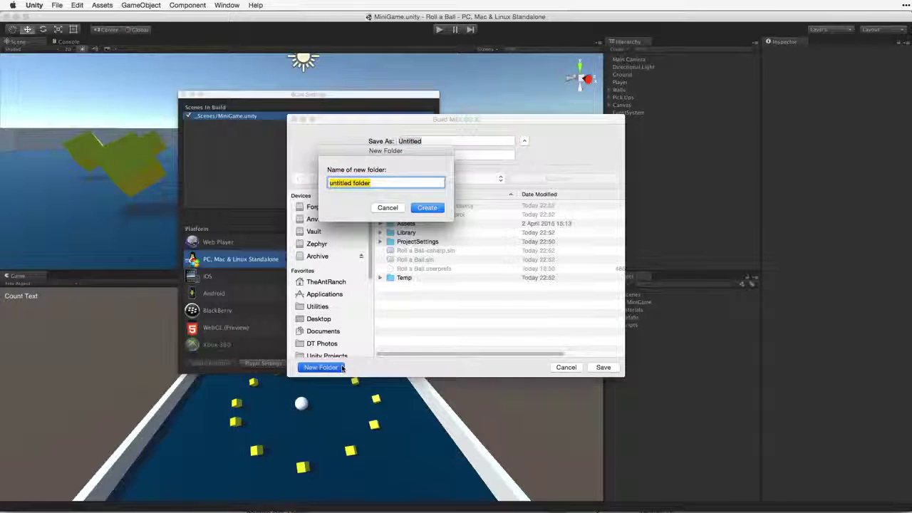
type("Builds")
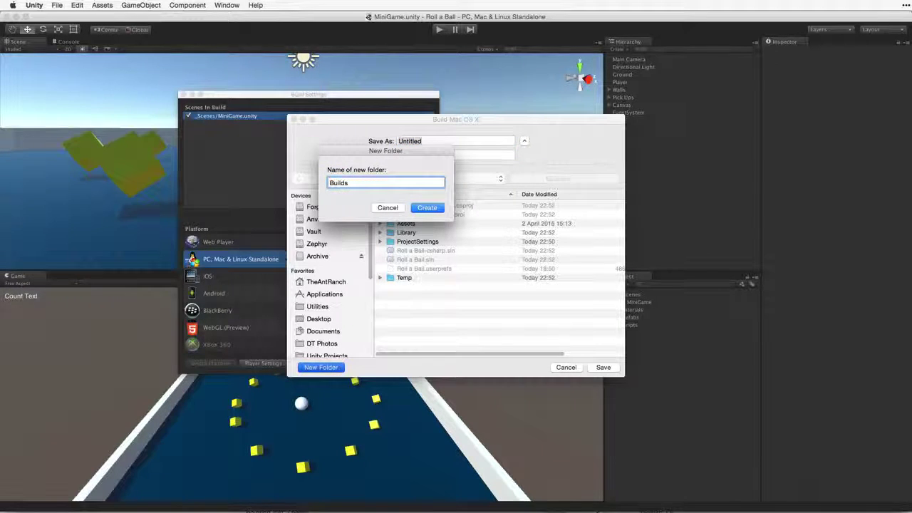
key("Return")
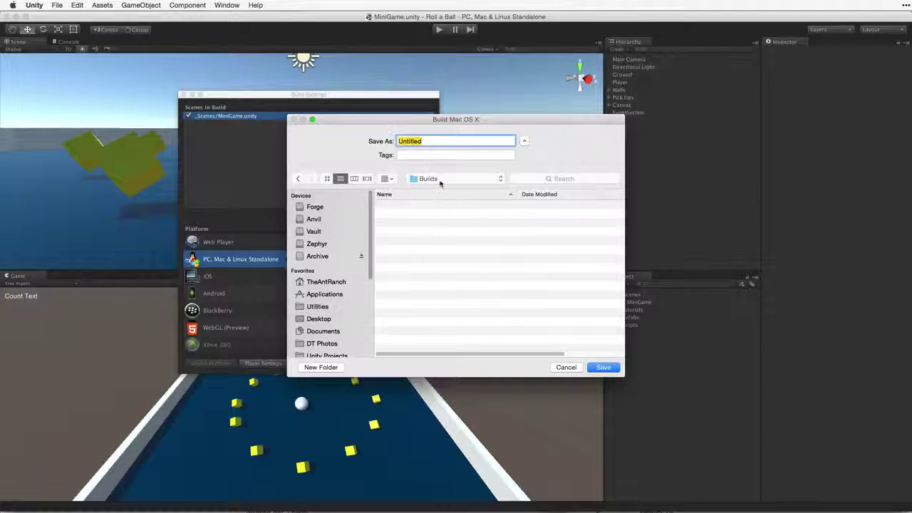
Save the build as 'Roll a Ball (Mac)' inside the project's Builds folder.
left_click(440, 182)
left_click(445, 188)
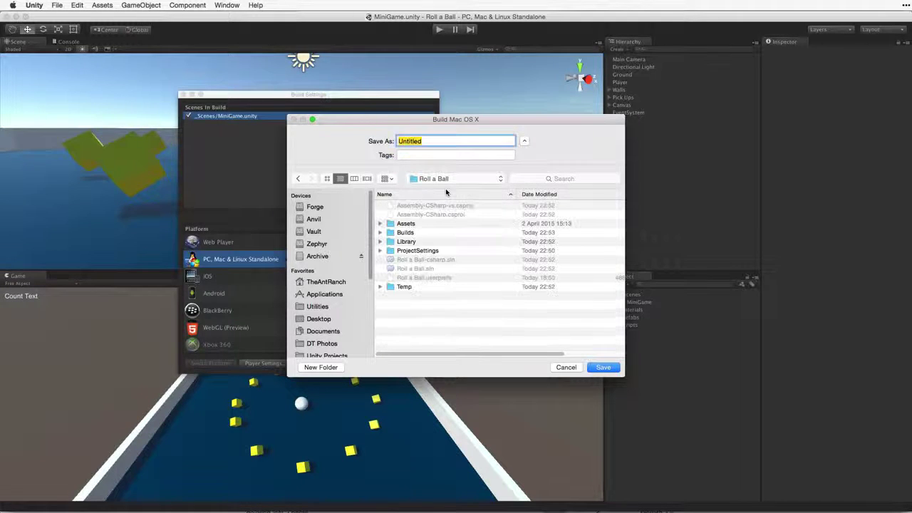
left_click(426, 234)
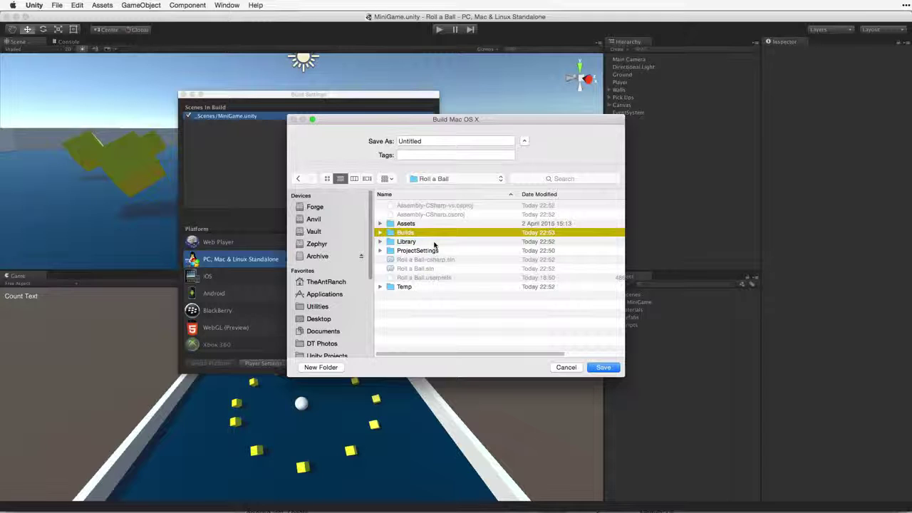
double_click(438, 235)
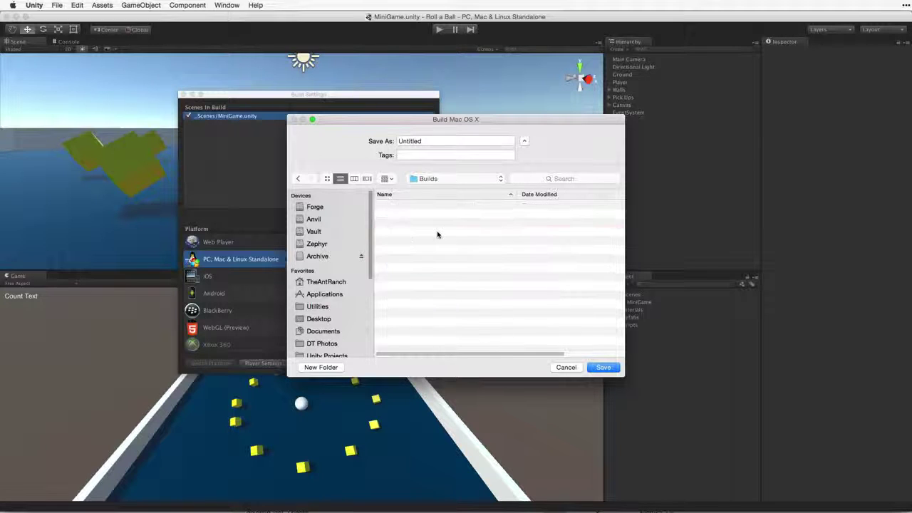
left_click(438, 141)
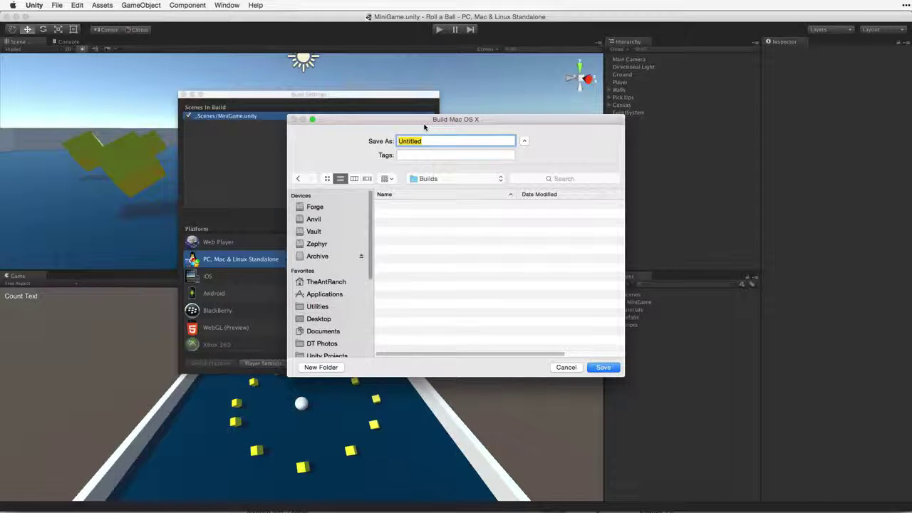
type("Roll a Ball (fo")
type("c)")
left_click(608, 368)
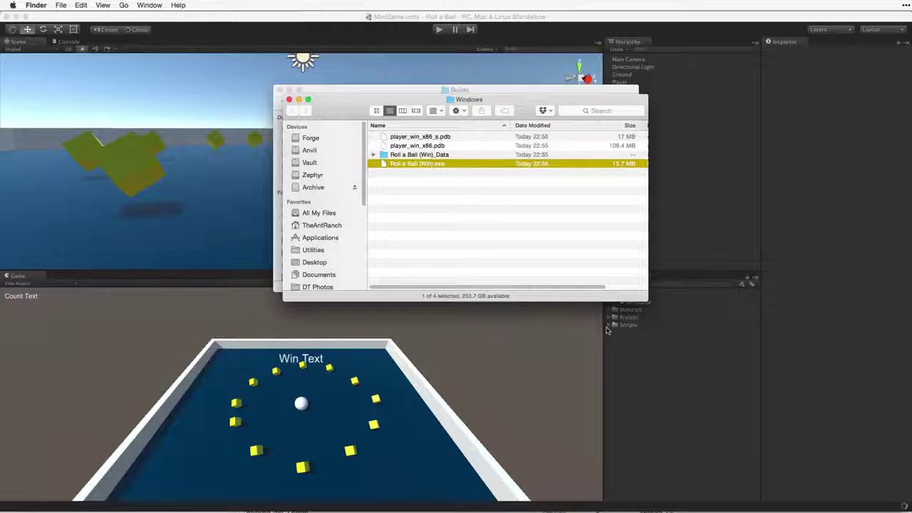
Close the Windows build folder, launch Roll a Ball (Mac) from Builds, and start playing.
key("super+w")
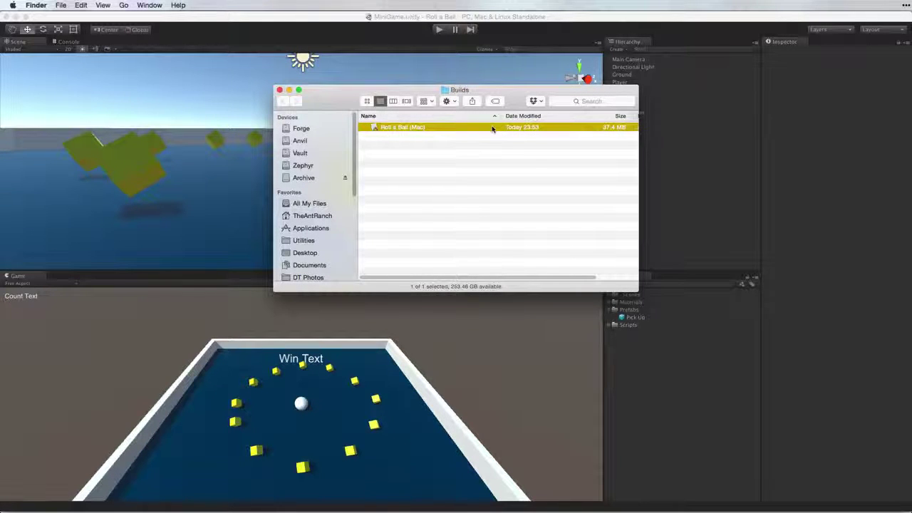
double_click(492, 127)
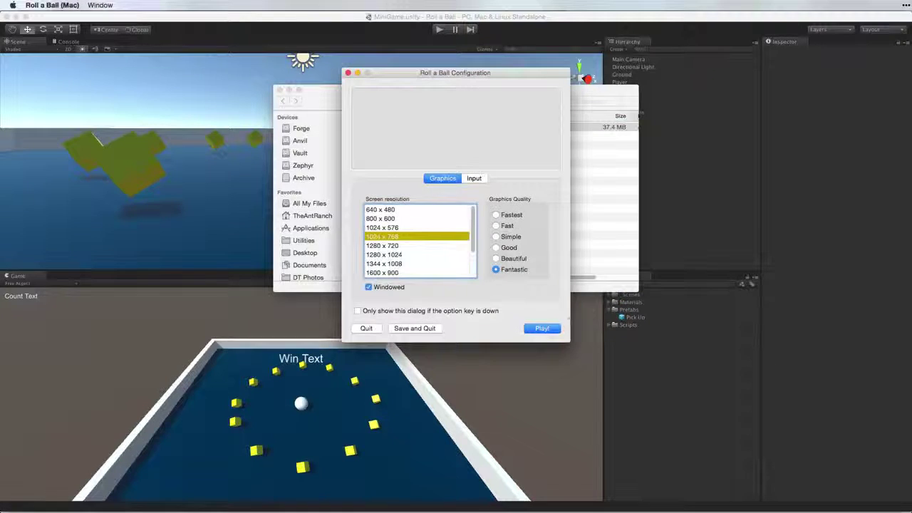
left_click(543, 329)
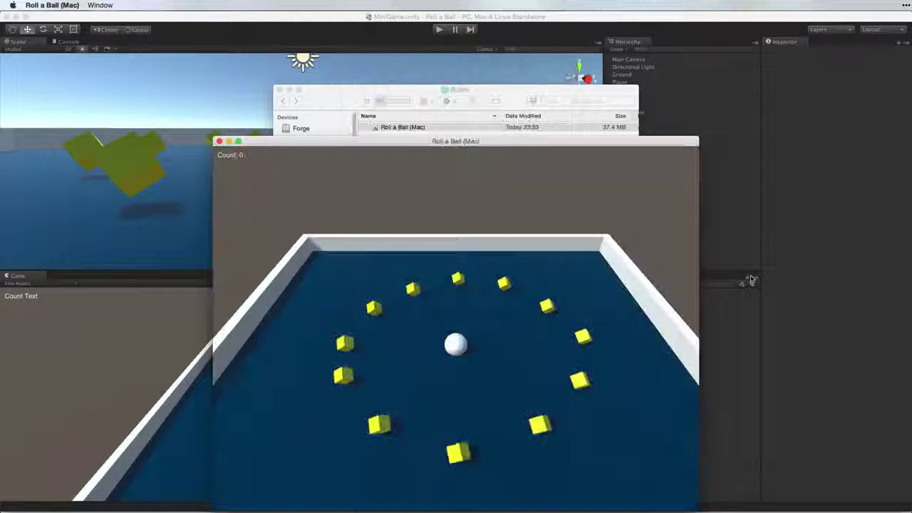
Roll the ball with the arrow keys over all 12 pickups until 'You Win!' appears.
key("Up")
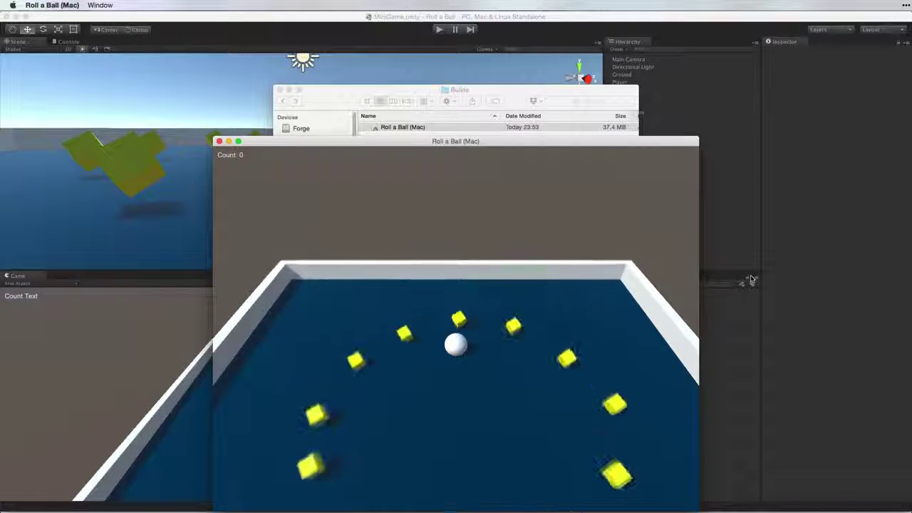
key("Right")
key("Down")
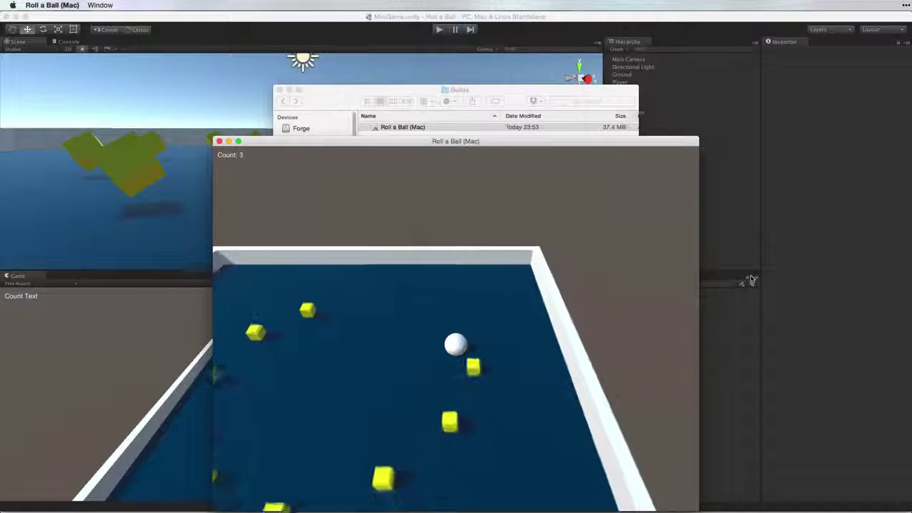
key("Left")
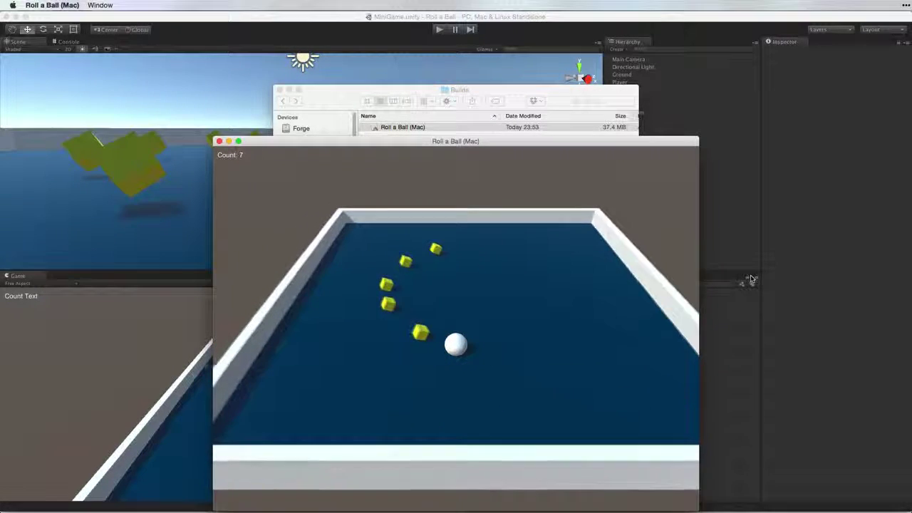
key("Up")
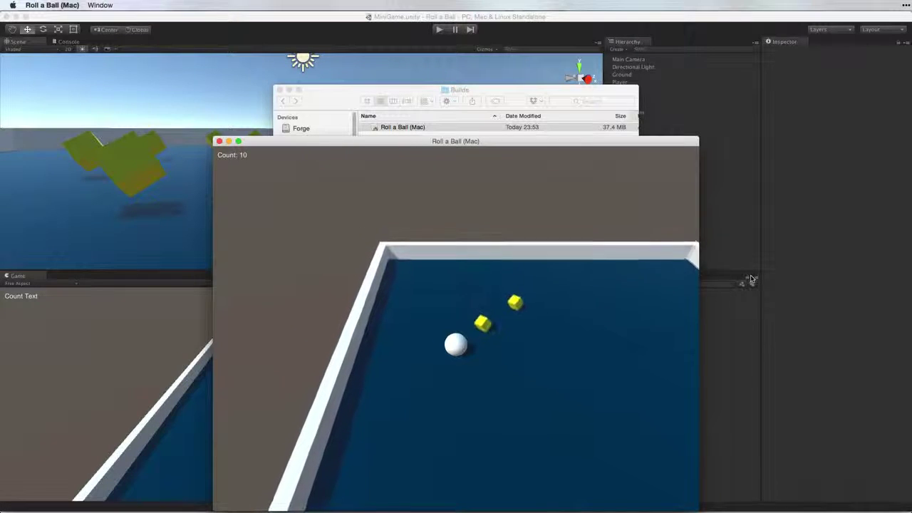
key("Right")
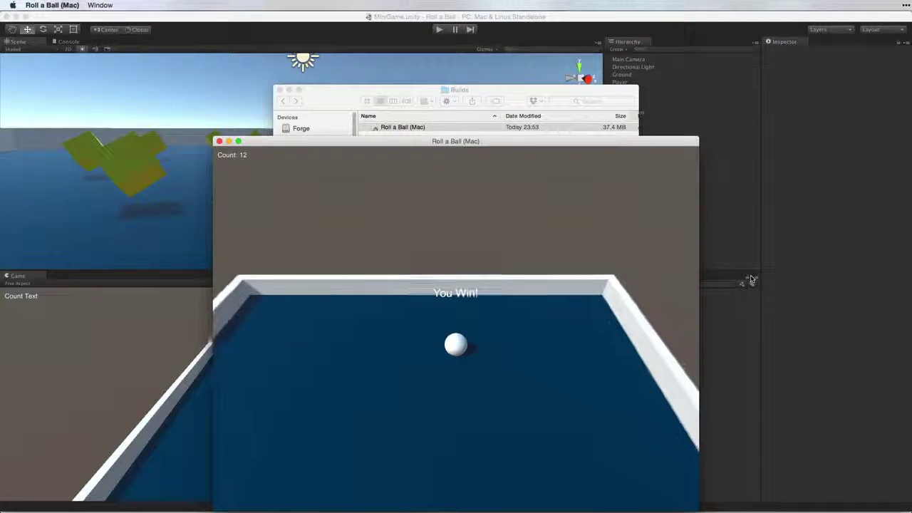